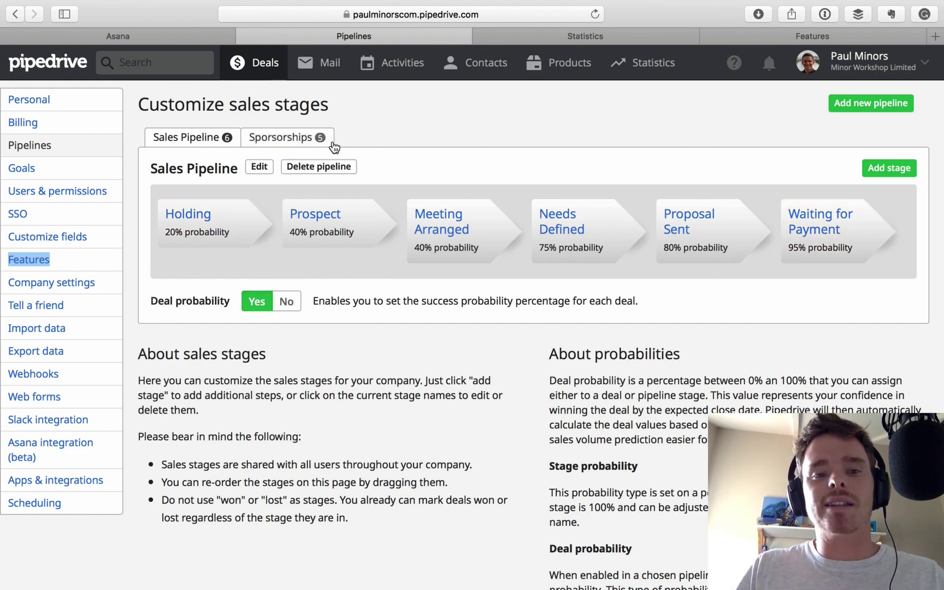
# - View the stages of the Sporsorships pipeline and return to the Sales Pipeline stages
pyautogui.click(313, 141)
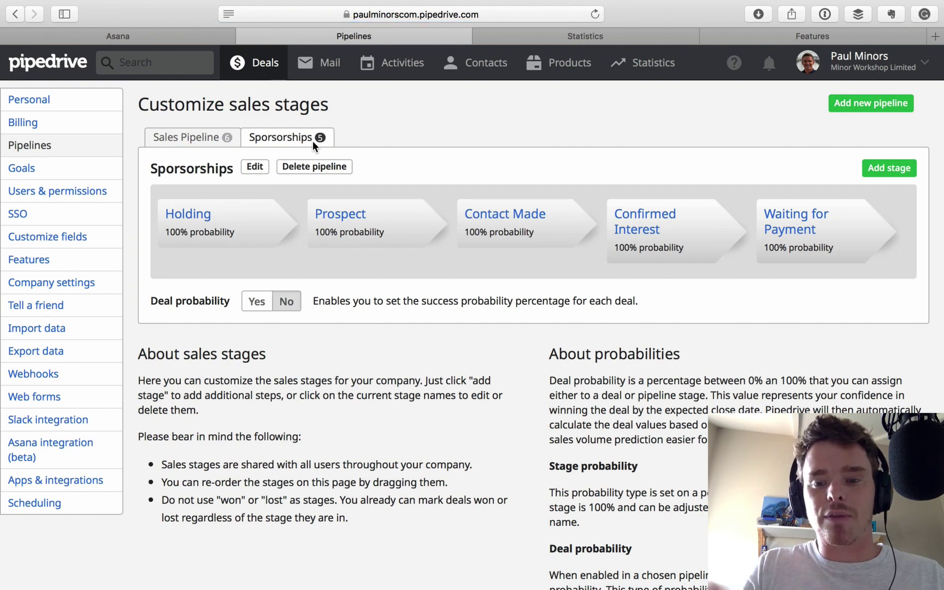
pyautogui.click(189, 139)
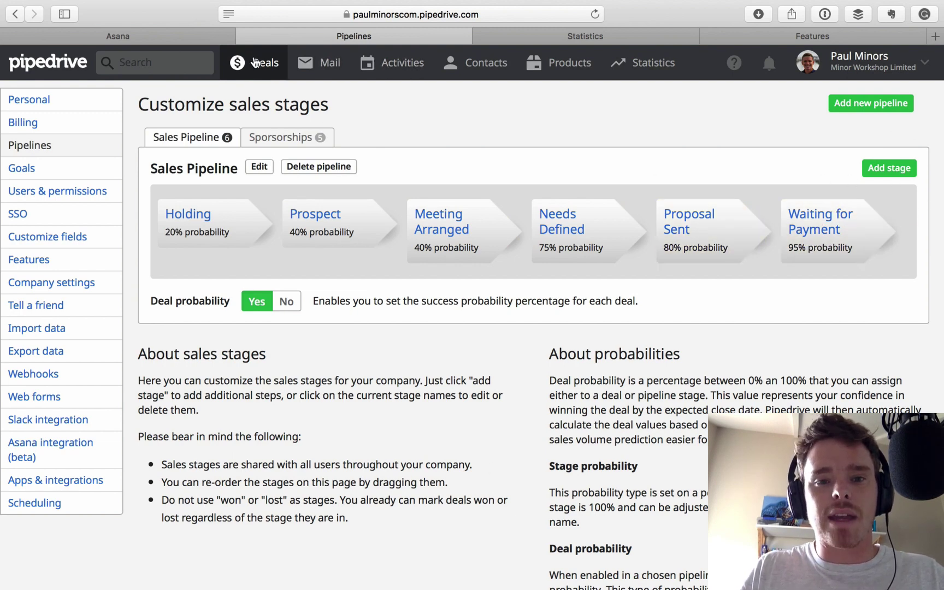
# - Open the deal in the Needs Defined stage from the Sales Pipeline deals board
pyautogui.click(202, 60)
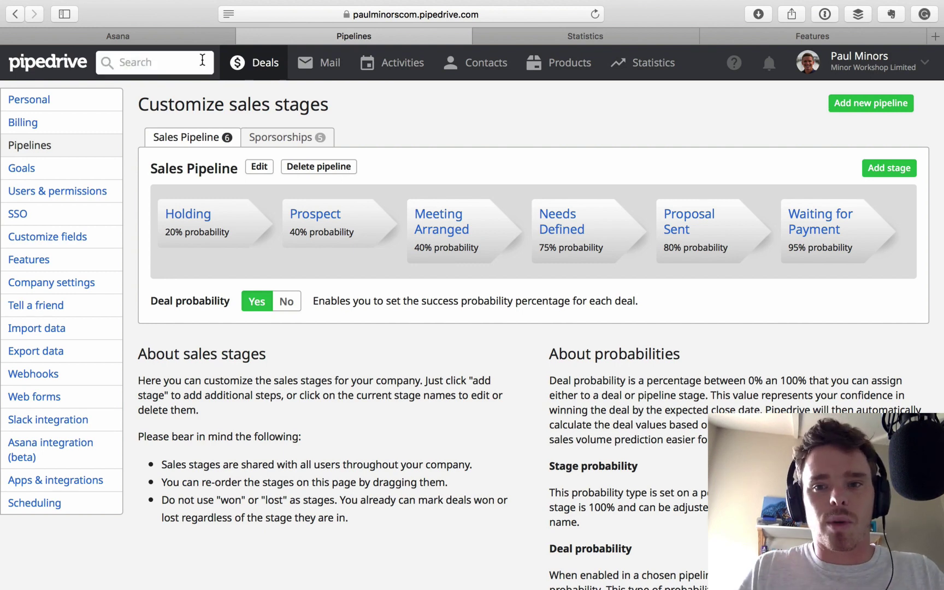
pyautogui.click(258, 63)
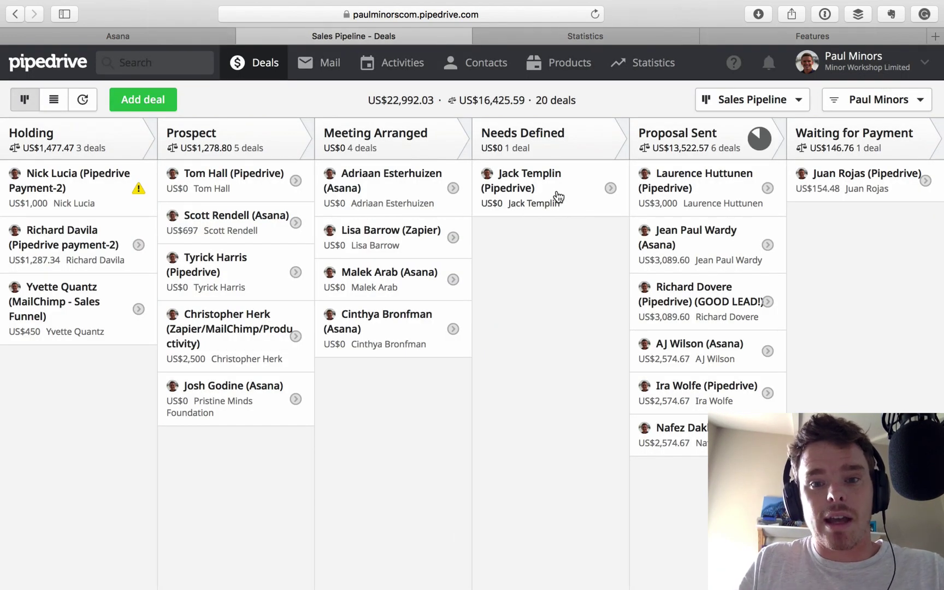
pyautogui.click(557, 196)
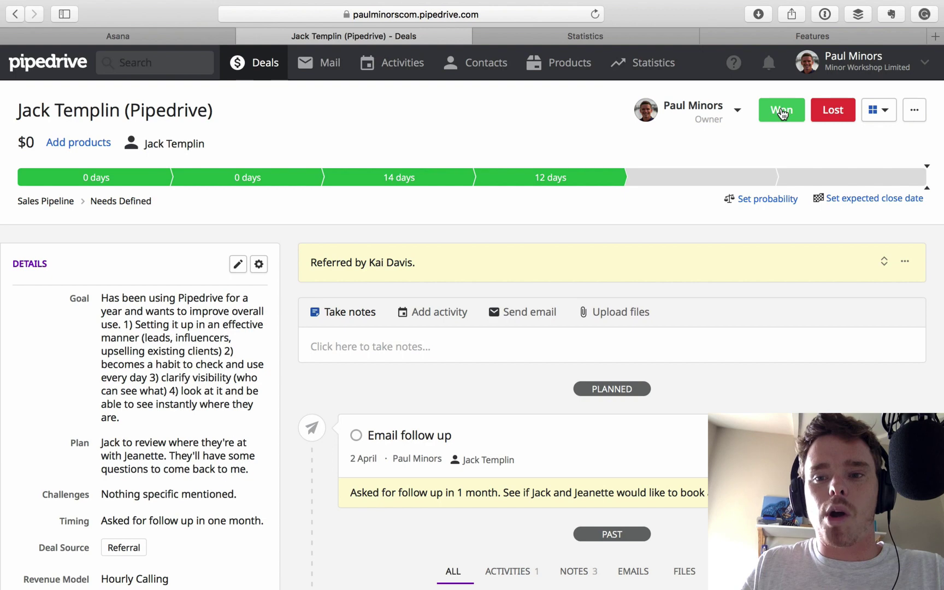
# - Review the lost reasons available for the deal and close the dialog without marking the deal as lost
pyautogui.click(838, 117)
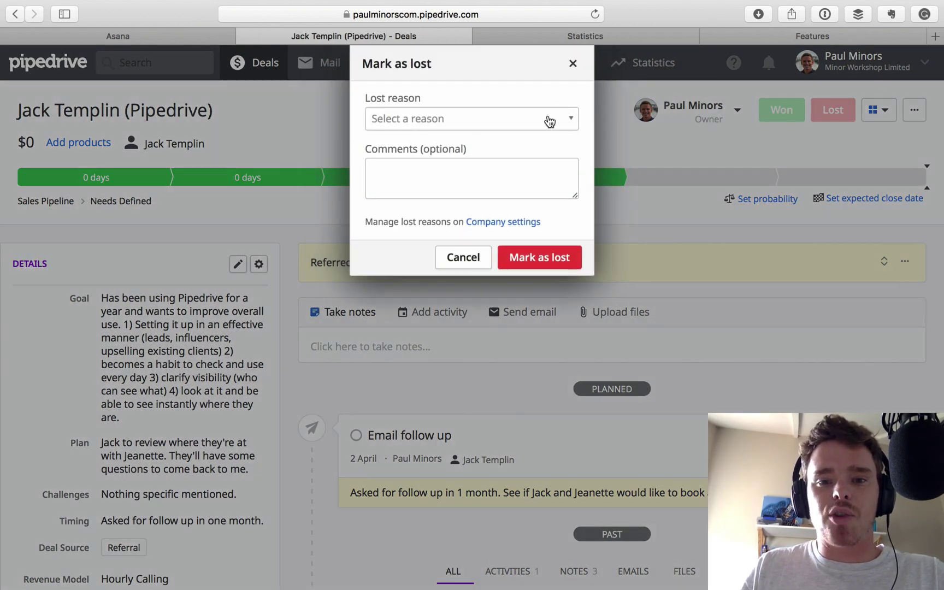
pyautogui.click(543, 120)
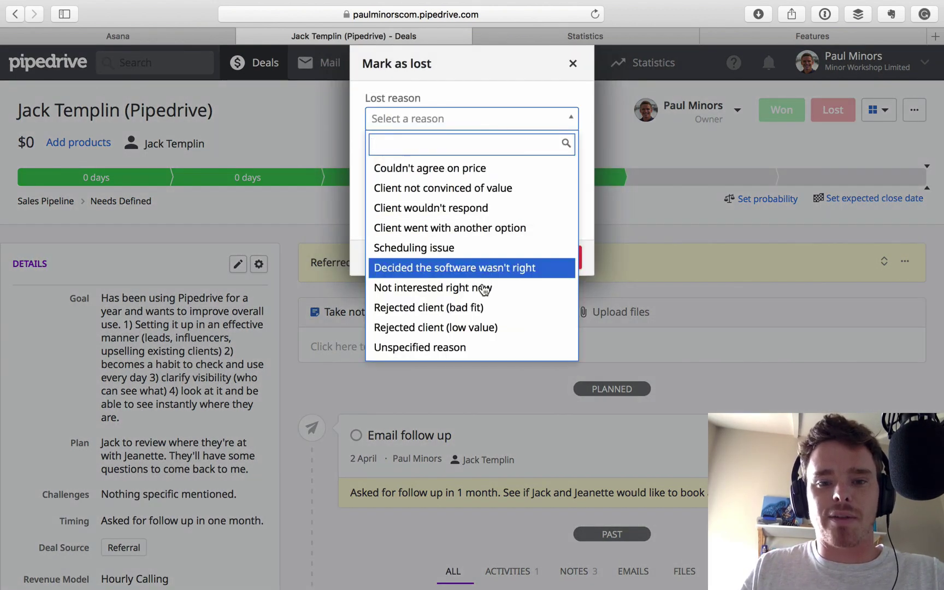
pyautogui.click(575, 64)
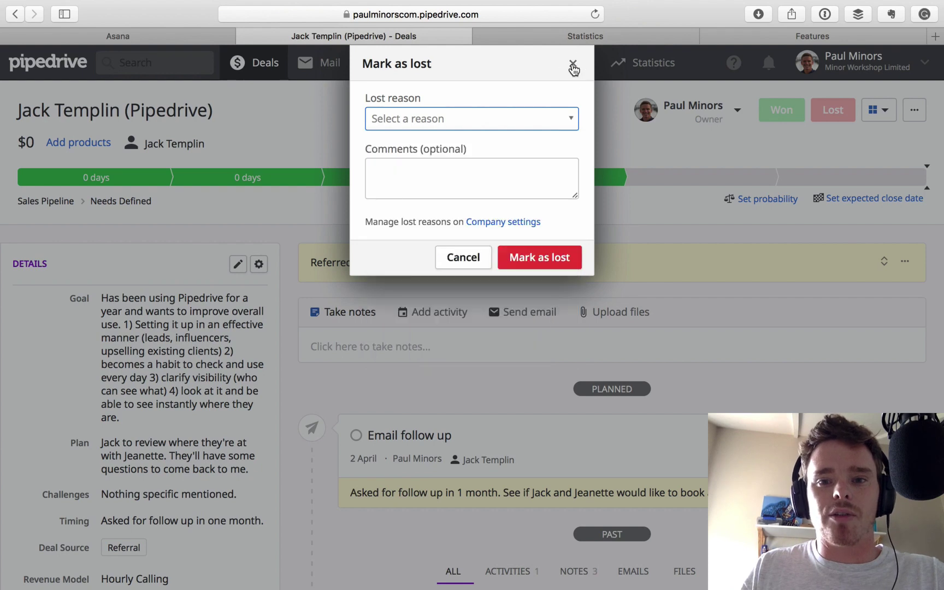
pyautogui.click(573, 64)
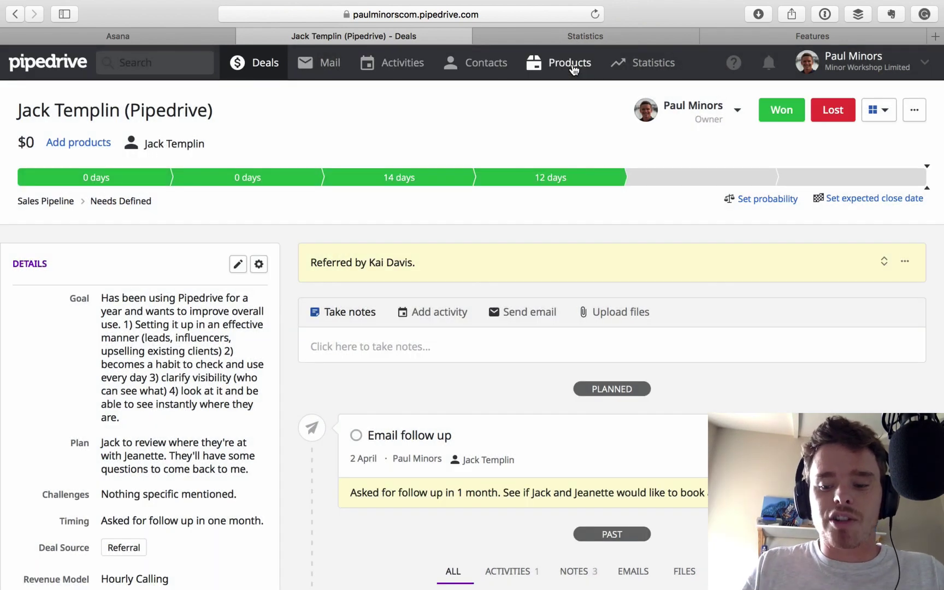
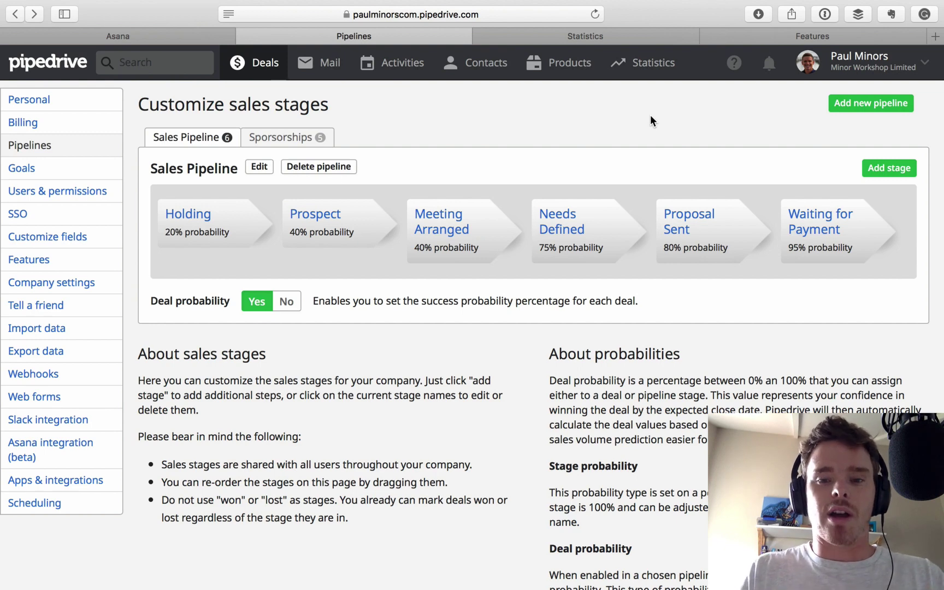
# - Search people for the contact's full name, open the contact's record and display its new activity form
pyautogui.click(163, 62)
pyautogui.write('paul minors')
pyautogui.click(179, 95)
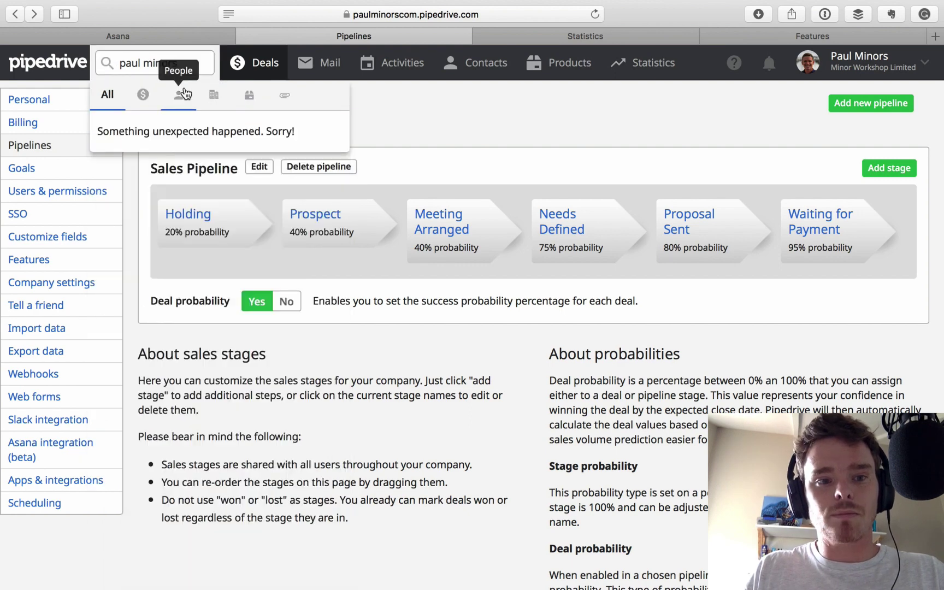
pyautogui.click(171, 143)
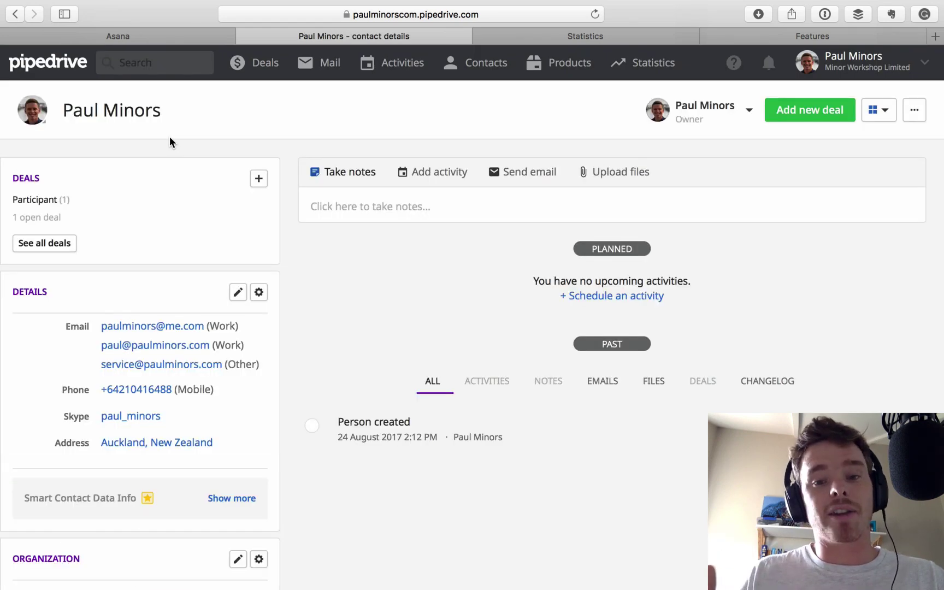
pyautogui.click(432, 175)
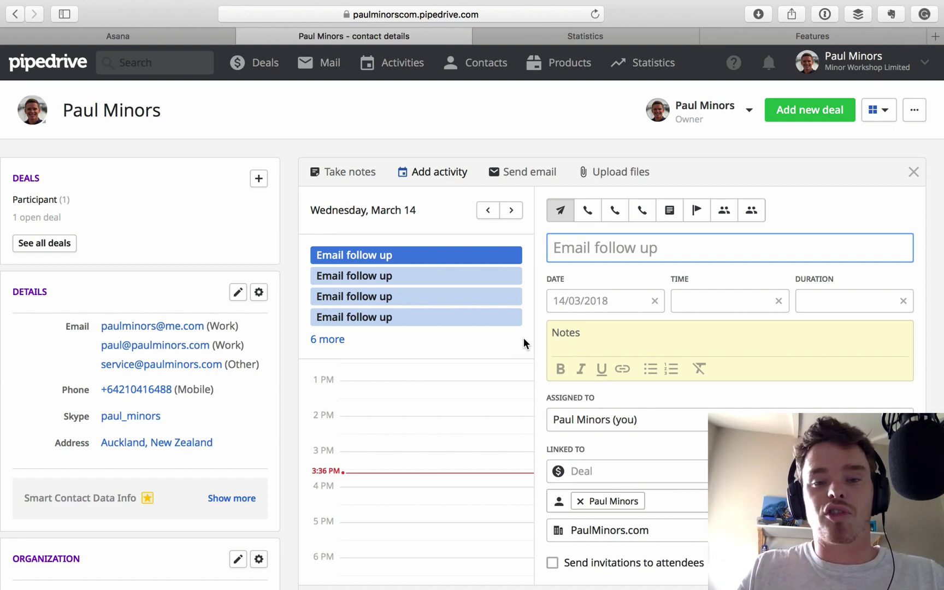
# - View the Sales Pipeline deals board, return to the sales stage settings and dismiss the contact search
pyautogui.click(257, 62)
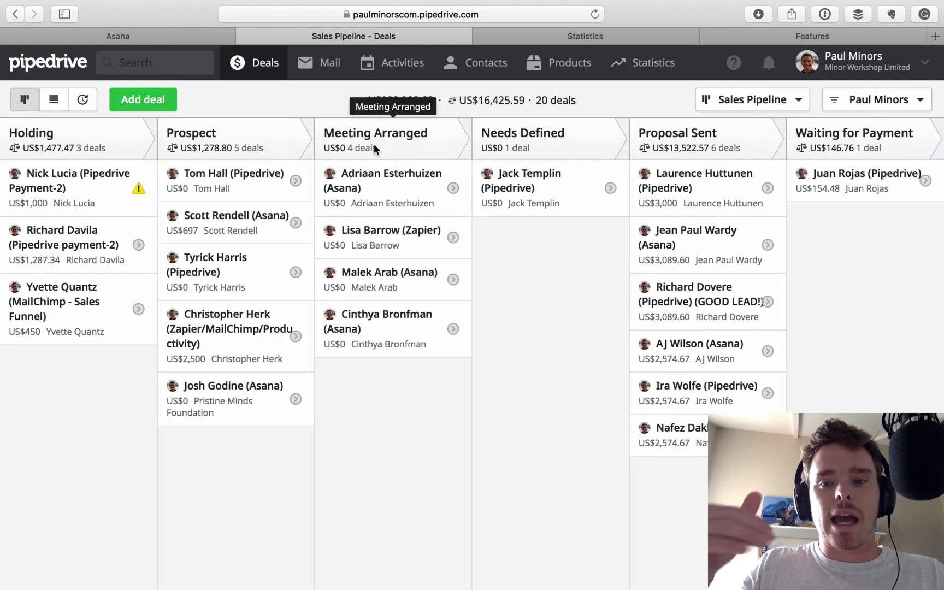
pyautogui.press('super+bracketleft')
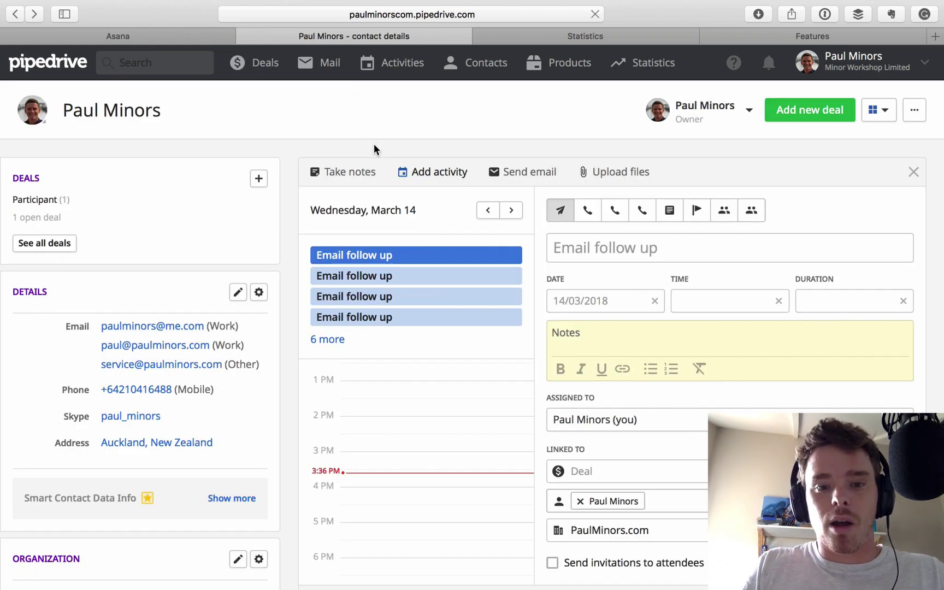
pyautogui.press('super+bracketleft')
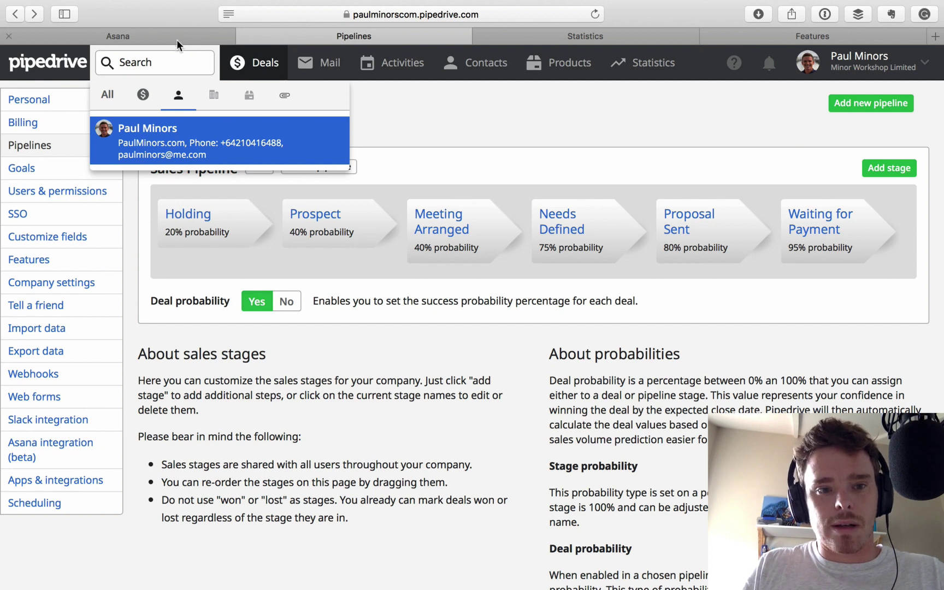
pyautogui.click(358, 119)
pyautogui.press('/')
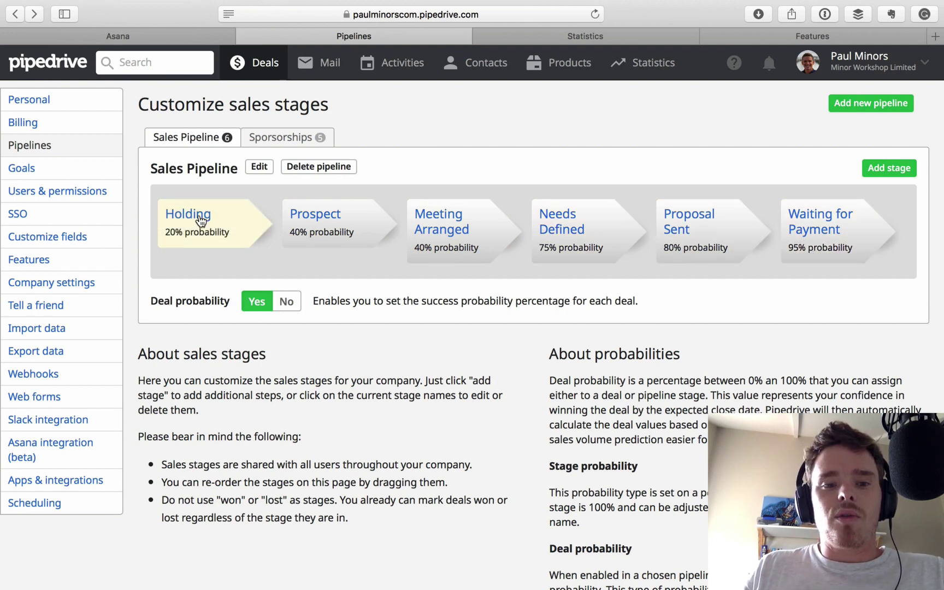
# - Inspect the Prospect stage's deal probability setting and leave the stage without saving
pyautogui.click(320, 222)
pyautogui.click(321, 221)
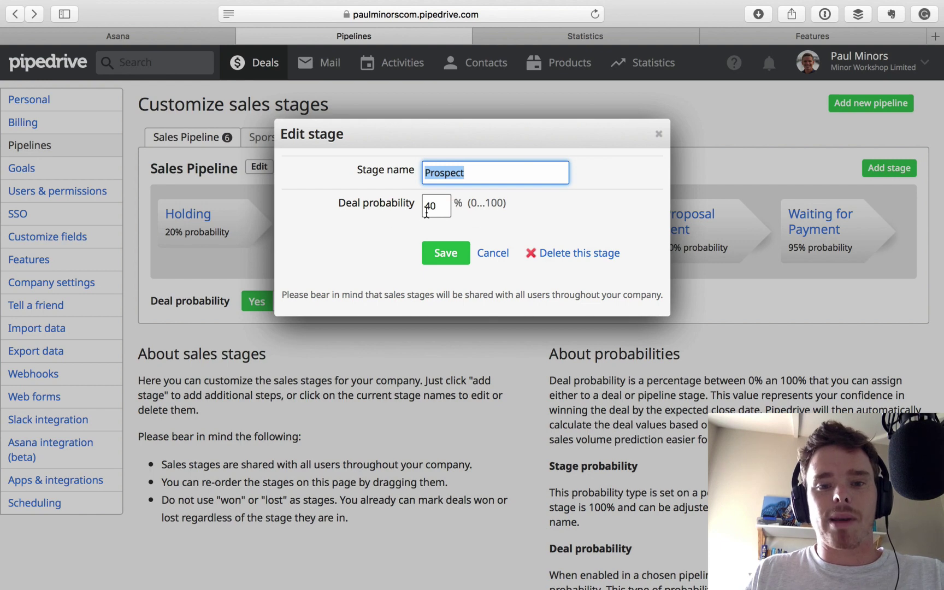
pyautogui.click(494, 254)
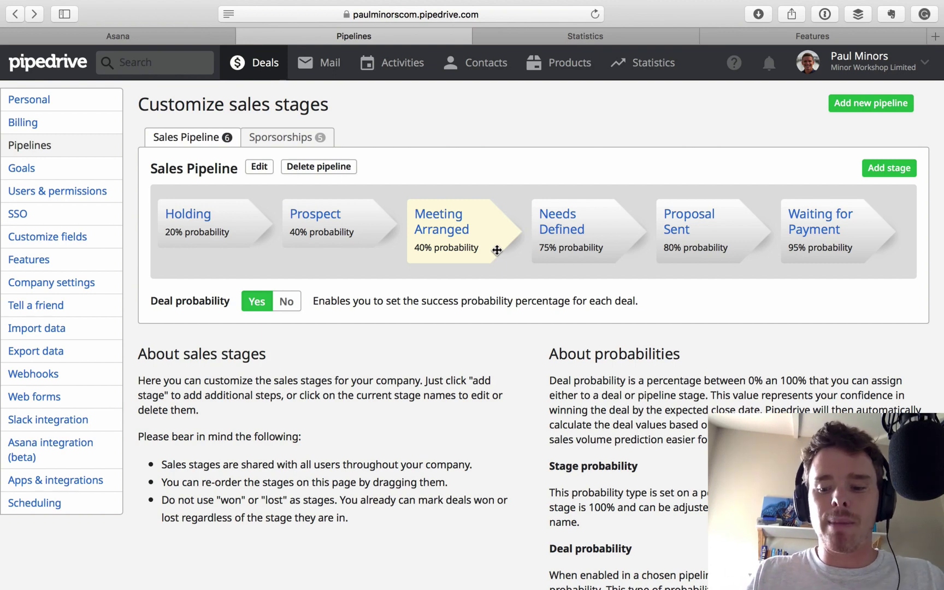
# - Compare the deal conversion rates by stage in the statistics with the probabilities set on the Sales Pipeline stages
pyautogui.hotkey('ctrl', 'Tab')
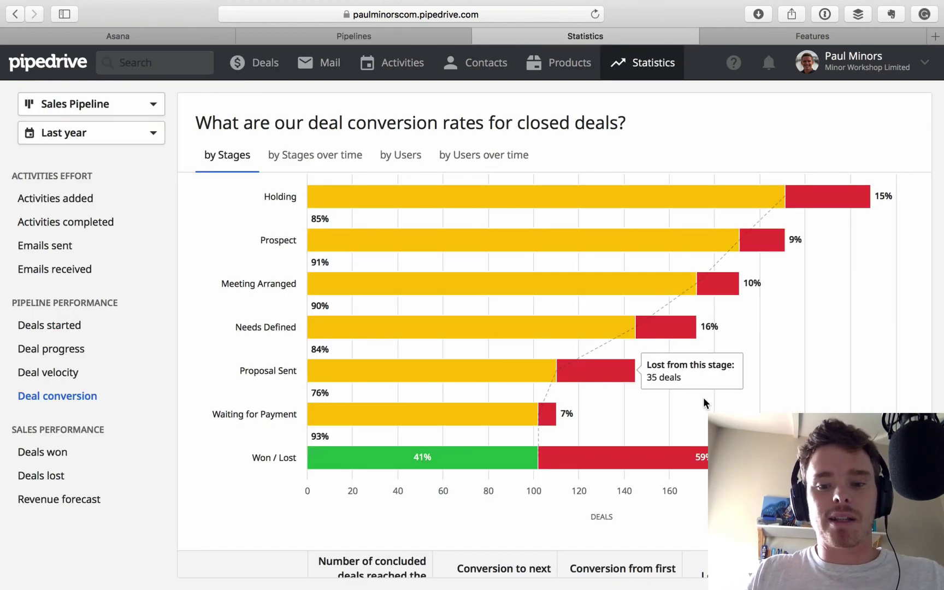
pyautogui.scroll(1, 703, 403)
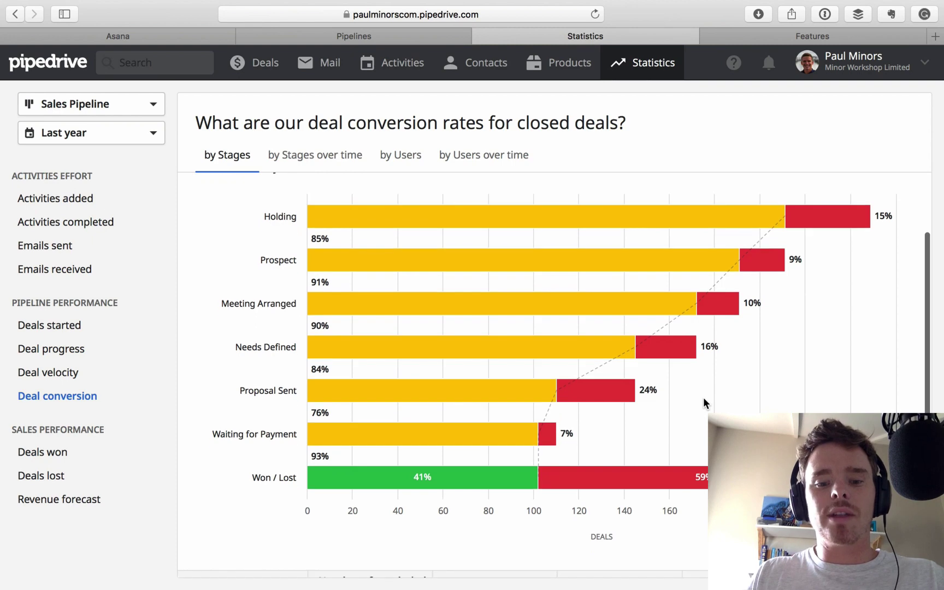
pyautogui.moveTo(447, 486)
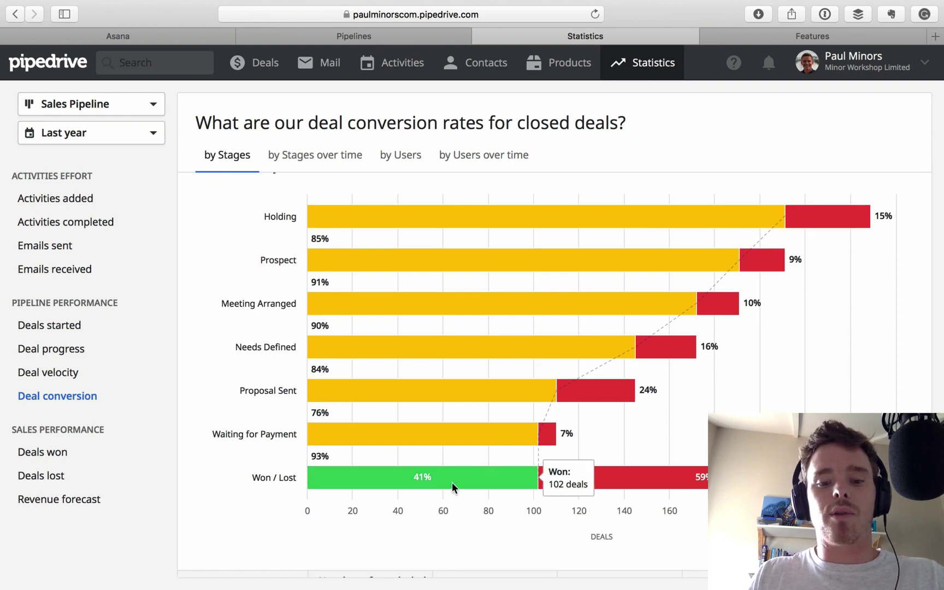
pyautogui.hotkey('ctrl', 'shift', 'Tab')
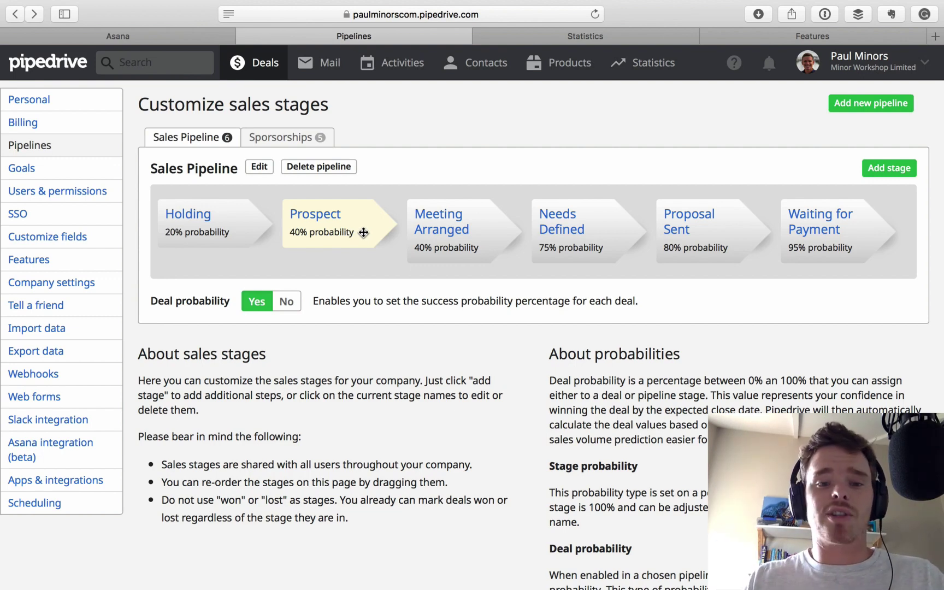
pyautogui.hotkey('ctrl', 'Tab')
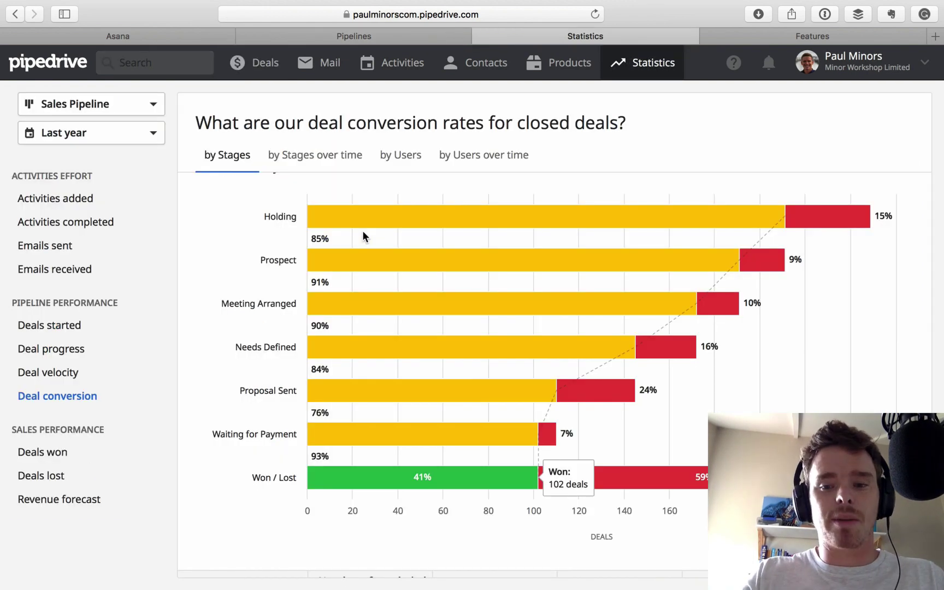
pyautogui.hotkey('ctrl', 'shift', 'Tab')
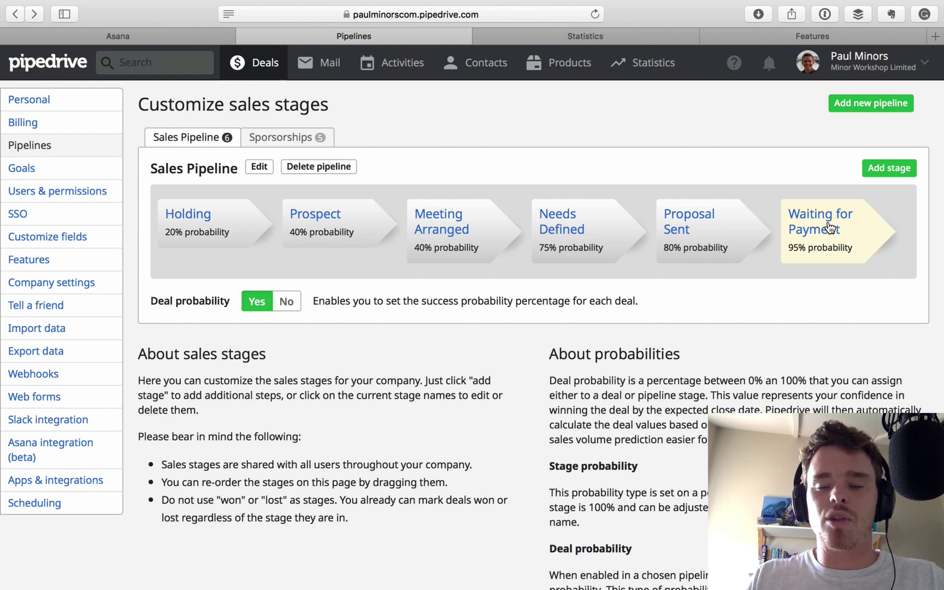
# - Turn on the Deal "rotting" feature in the company's feature settings
pyautogui.press('super+4')
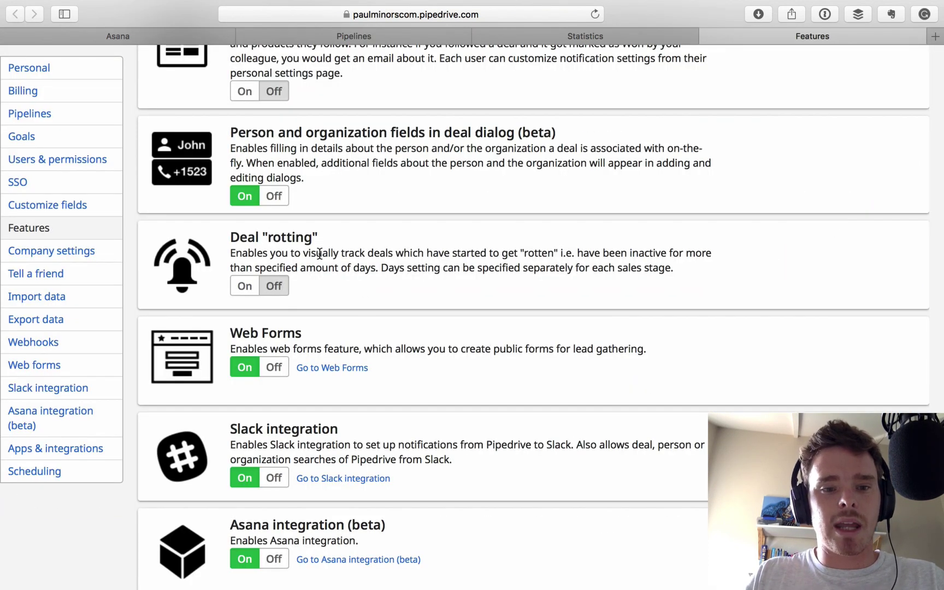
pyautogui.scroll(2, 315, 252)
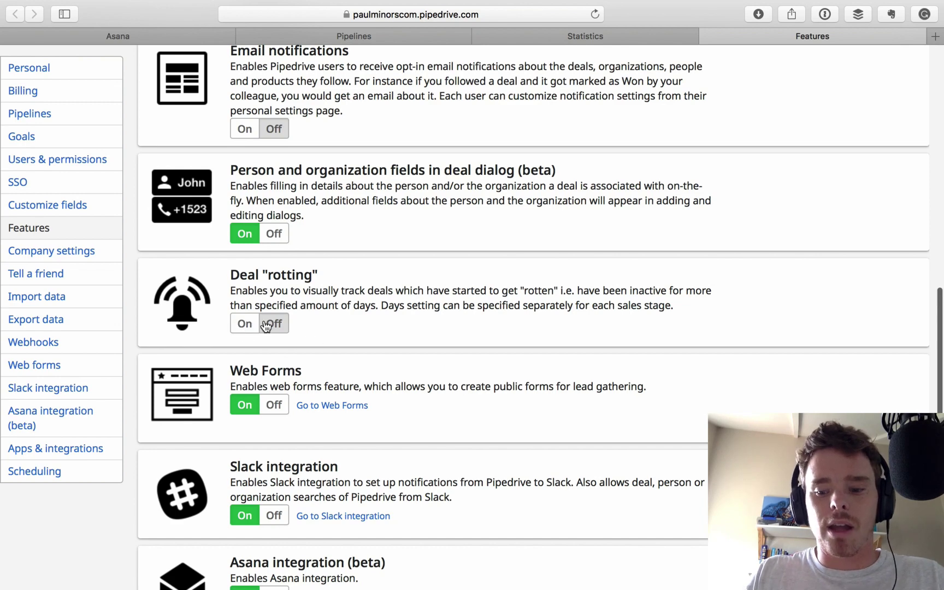
pyautogui.hotkey('ctrl', 'shift', 'Tab')
pyautogui.hotkey('ctrl', 'shift', 'Tab')
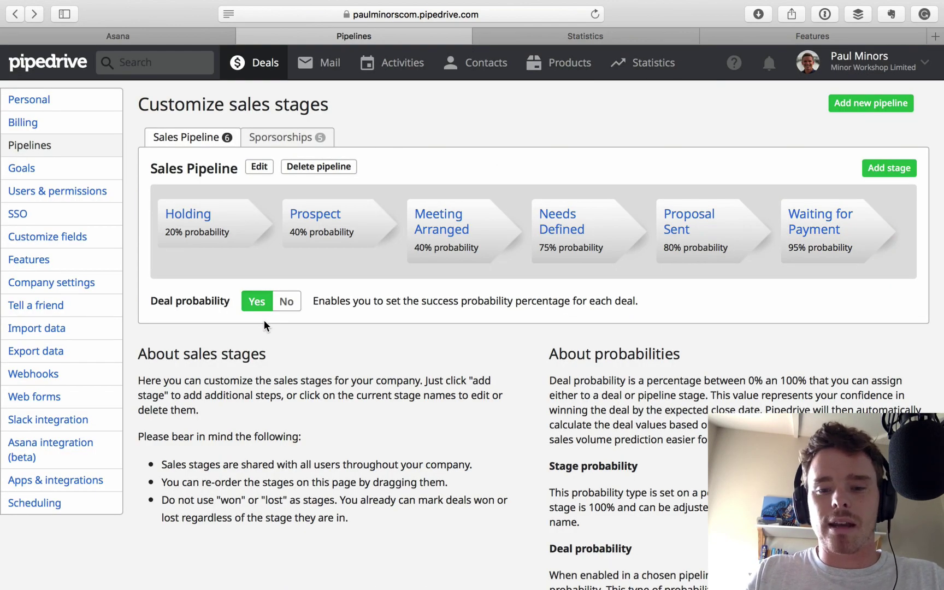
pyautogui.hotkey('ctrl', 'Tab')
pyautogui.hotkey('ctrl', 'Tab')
pyautogui.click(246, 322)
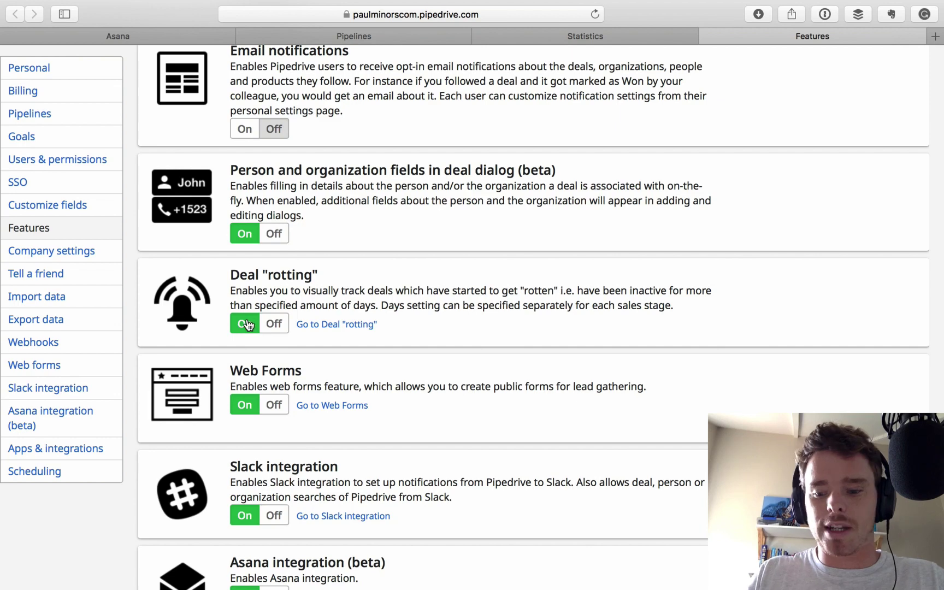
# - Save the Sales Pipeline's Prospect stage with deal rotting on and displayed after 7 days of inactivity
pyautogui.hotkey('ctrl', 'shift', 'Tab')
pyautogui.hotkey('ctrl', 'shift', 'Tab')
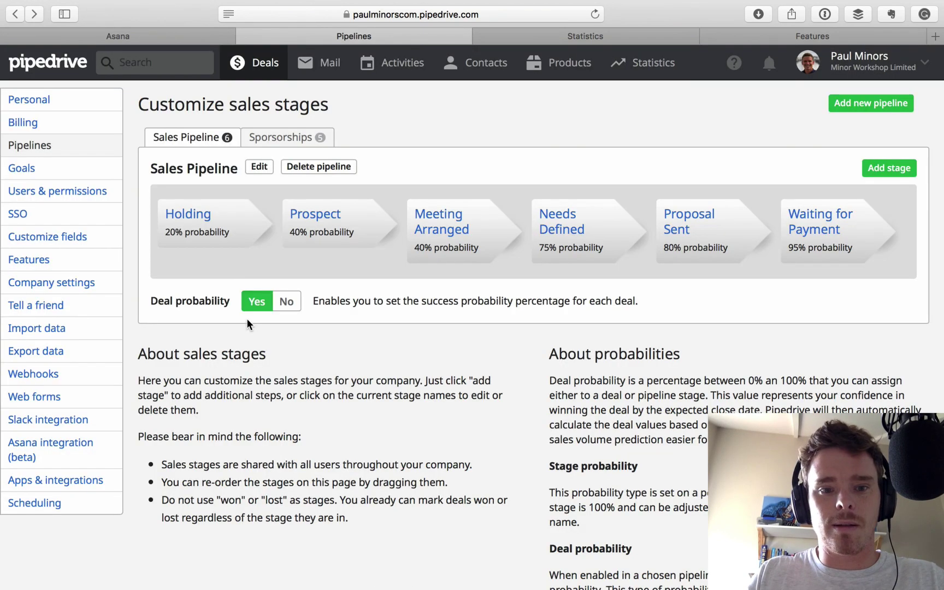
pyautogui.click(313, 221)
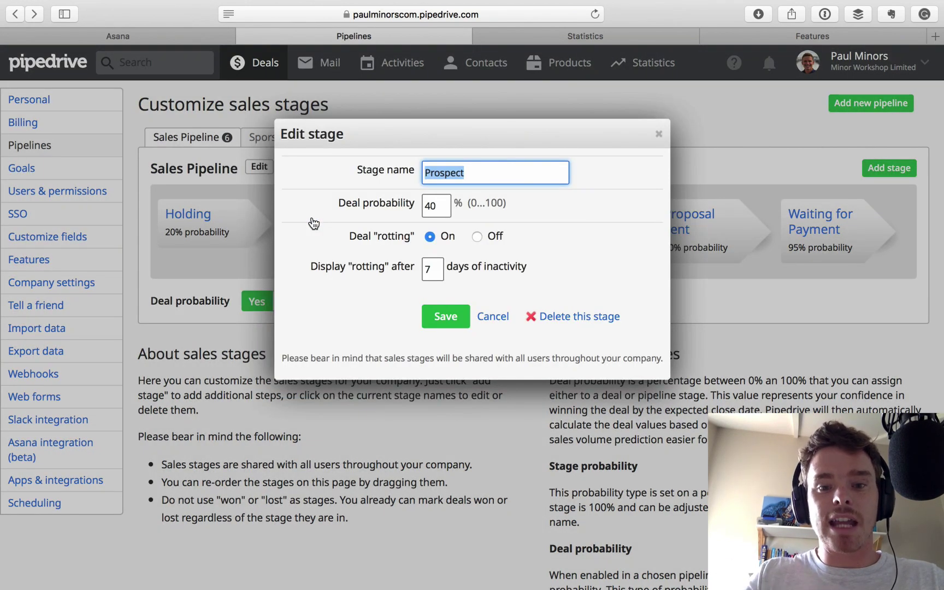
pyautogui.doubleClick(436, 269)
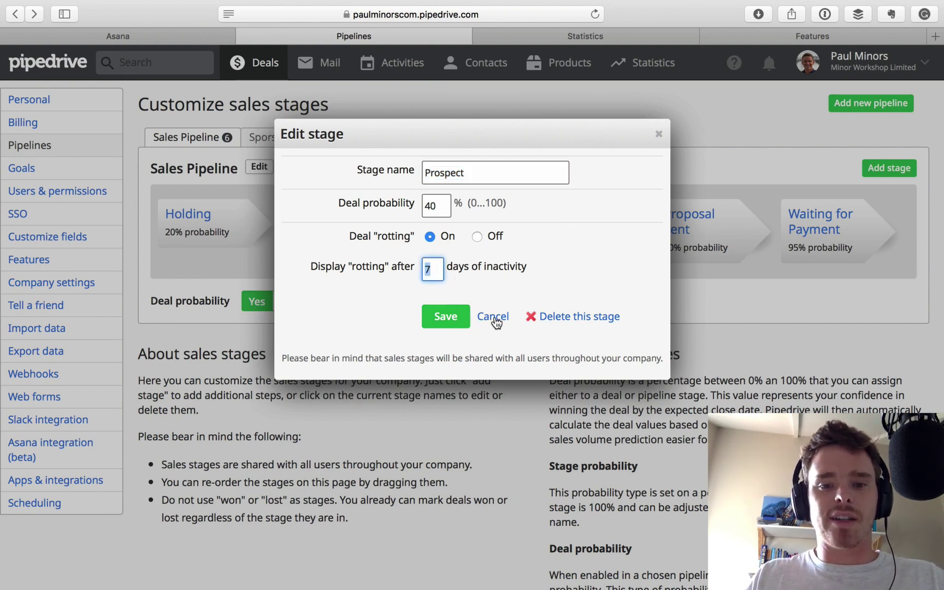
pyautogui.click(459, 320)
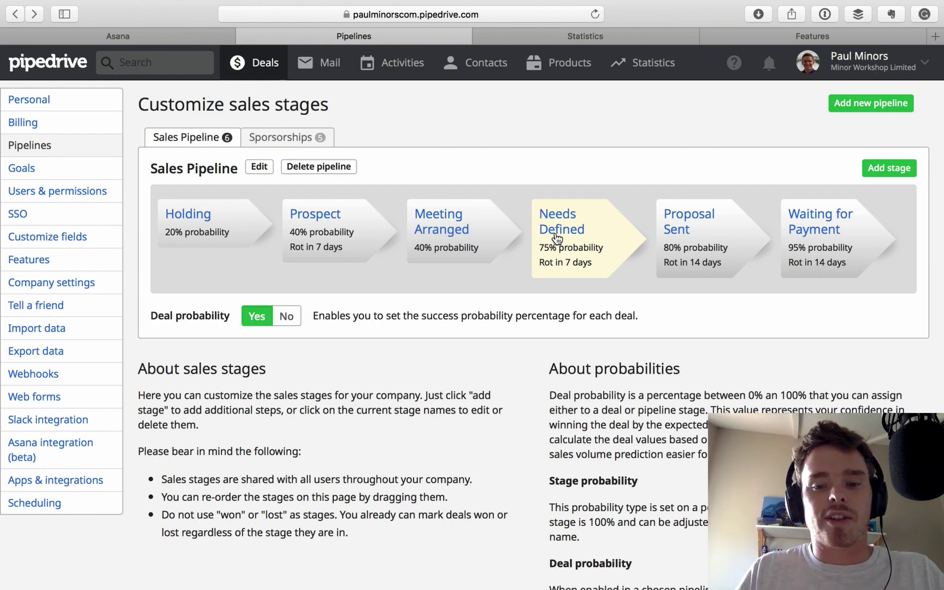
# - Open the Sales Pipeline deals board
pyautogui.click(258, 64)
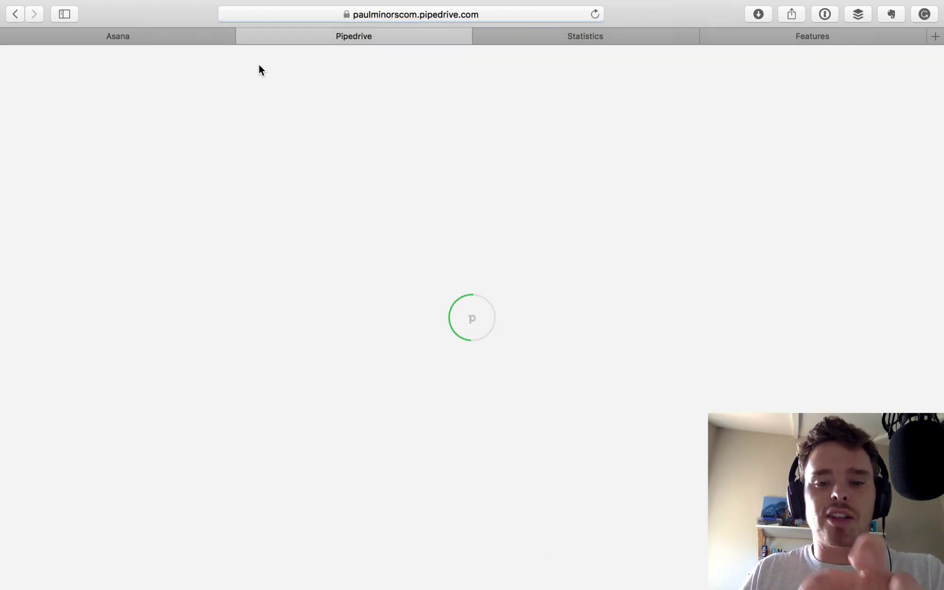